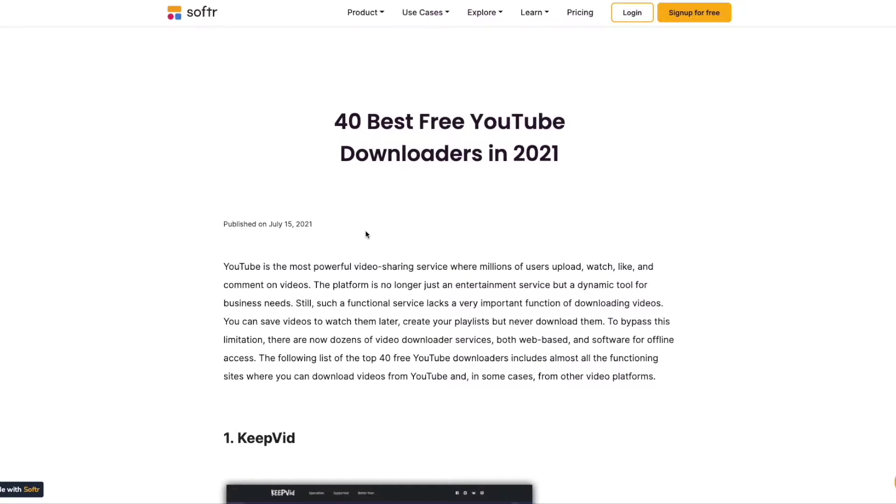
scroll(371, 259, down, 18)
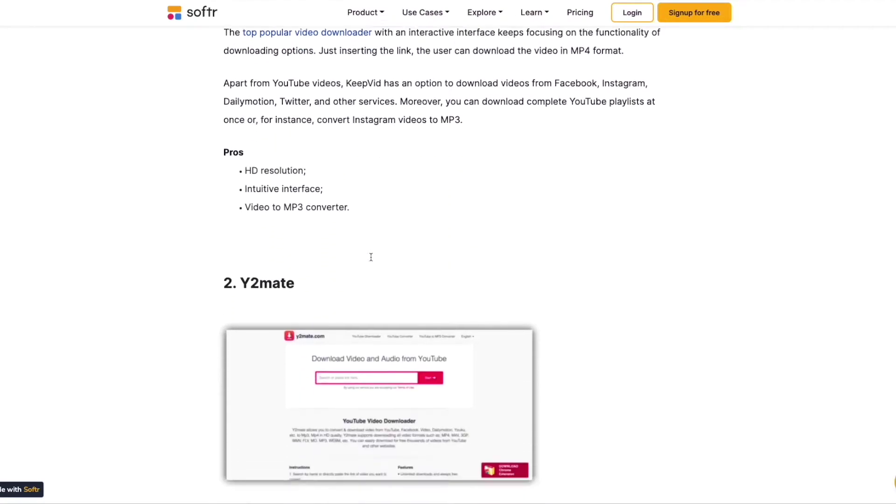
scroll(371, 259, up, 18)
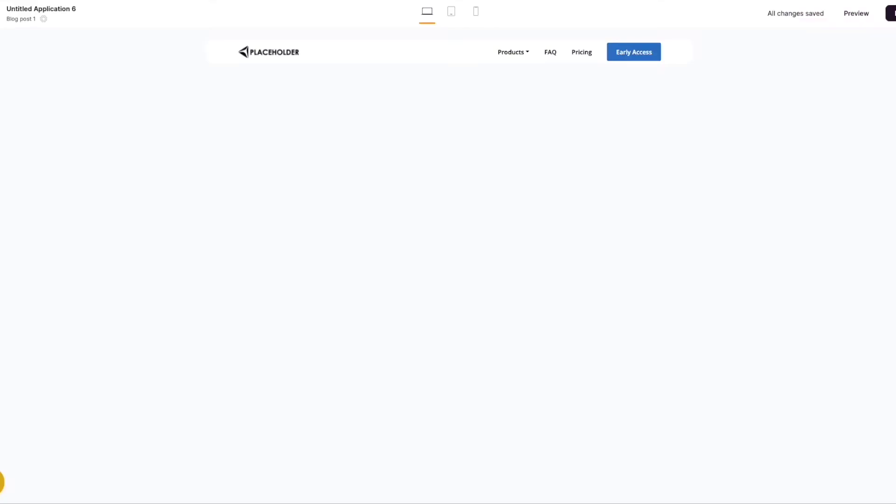
Add a new page named "Title of our blog" with the URL /blog/title-of-our-blog and save it.
click(2, 57)
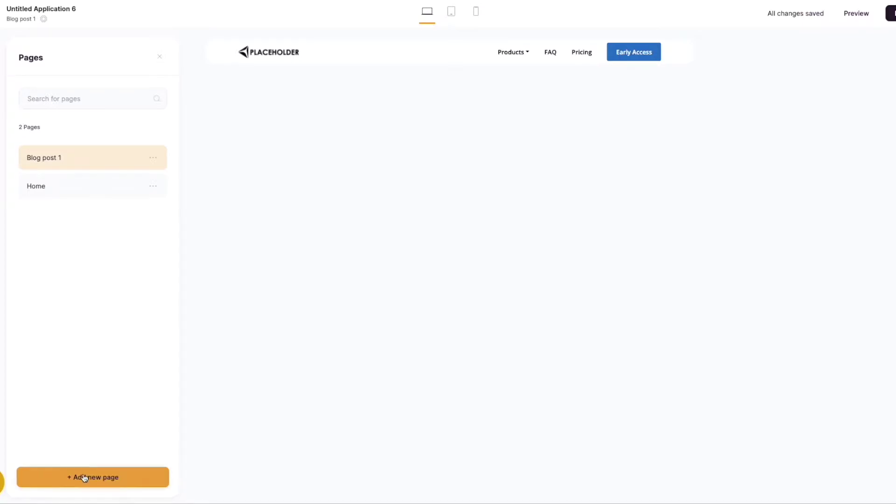
click(88, 479)
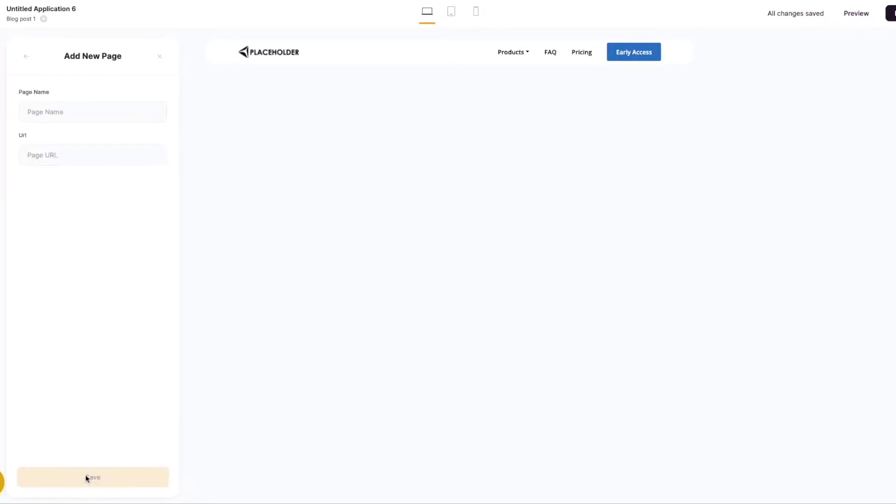
click(63, 112)
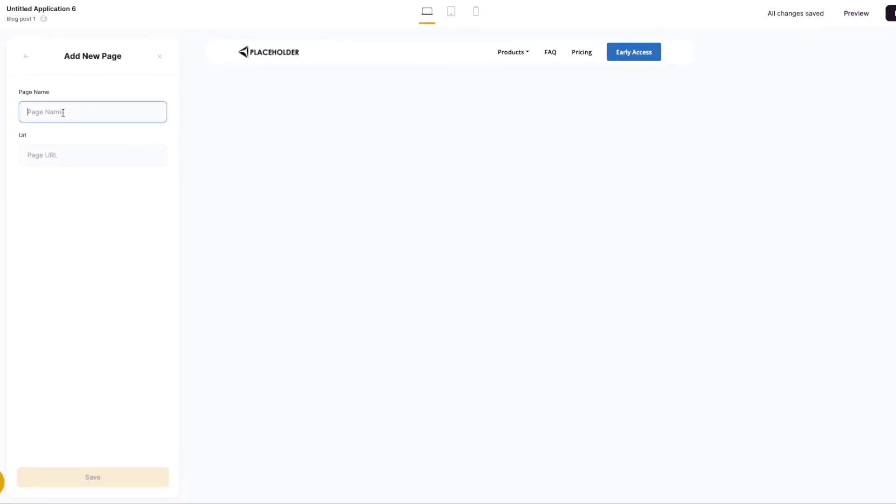
text(Title of our )
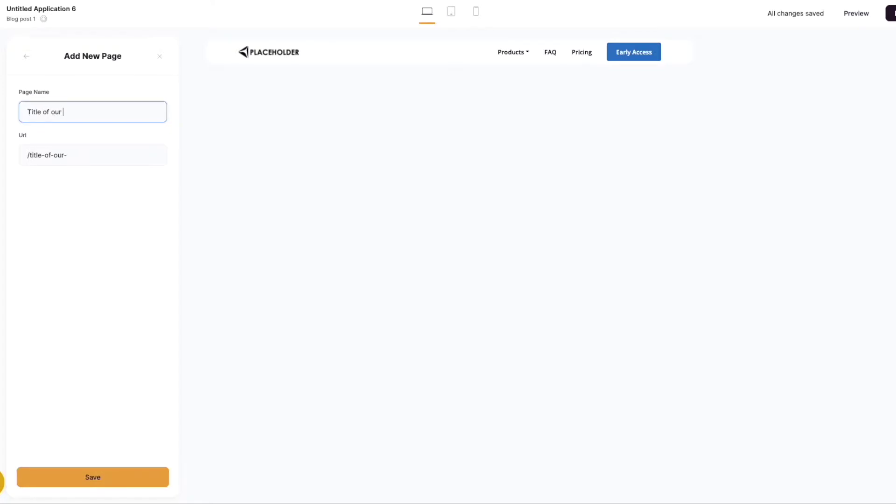
text(blog)
drag(83, 155, 29, 154)
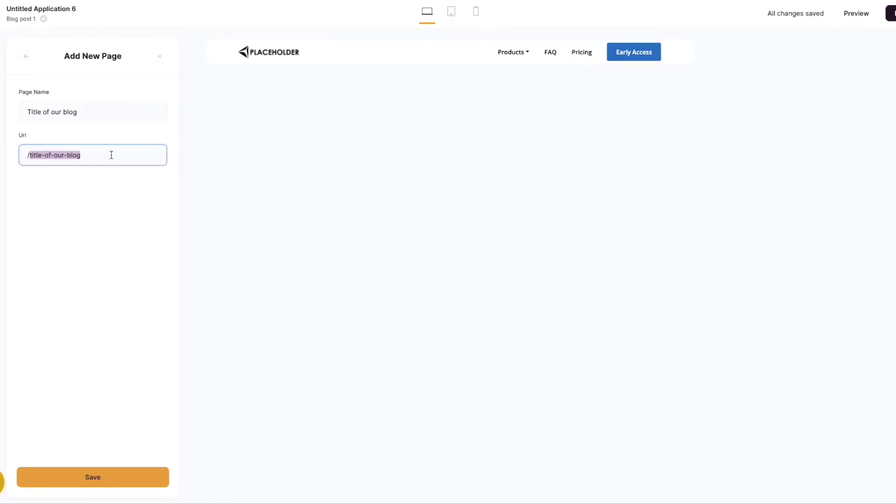
text(blog)
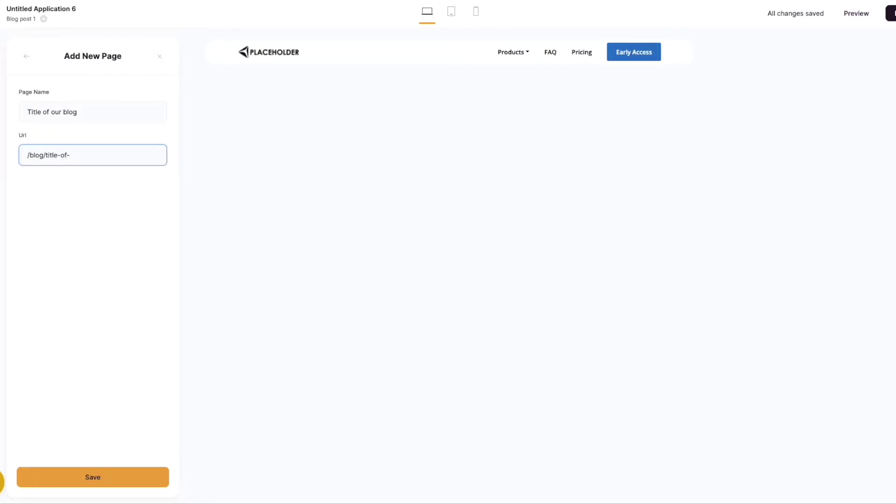
text(ur-blog)
click(99, 476)
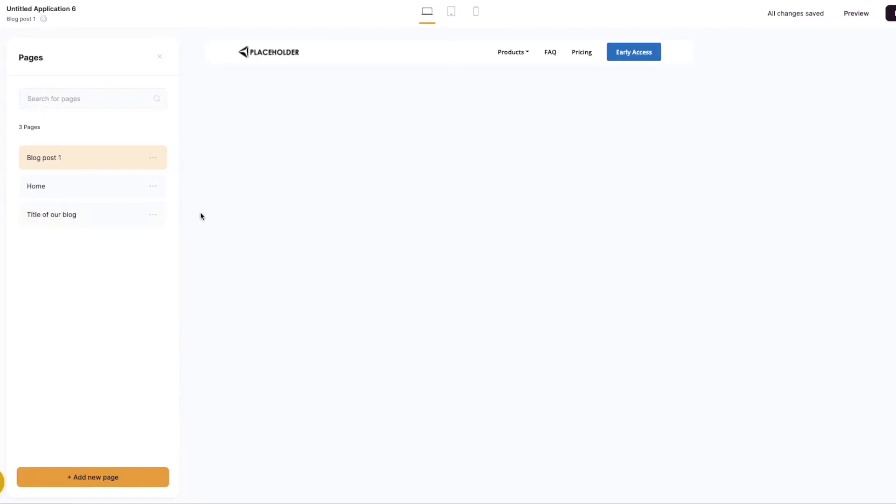
Add a static Simple text block from the Other category to the Blog post 1 page.
click(246, 223)
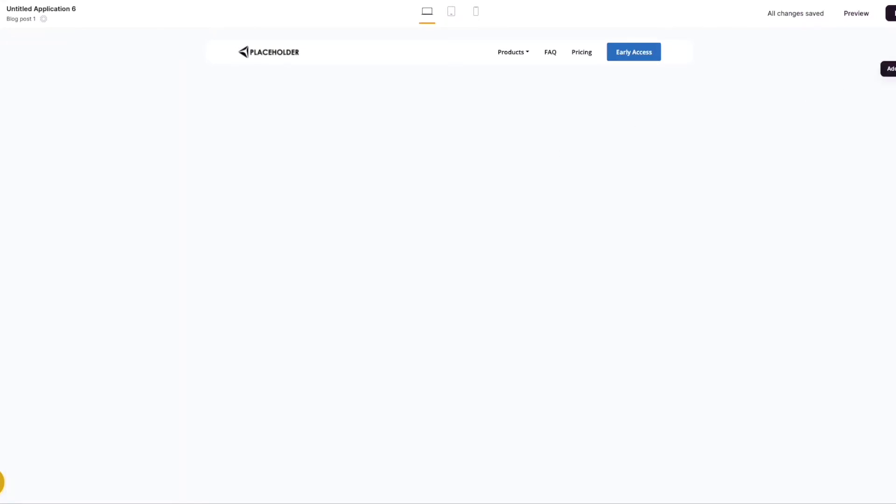
click(889, 69)
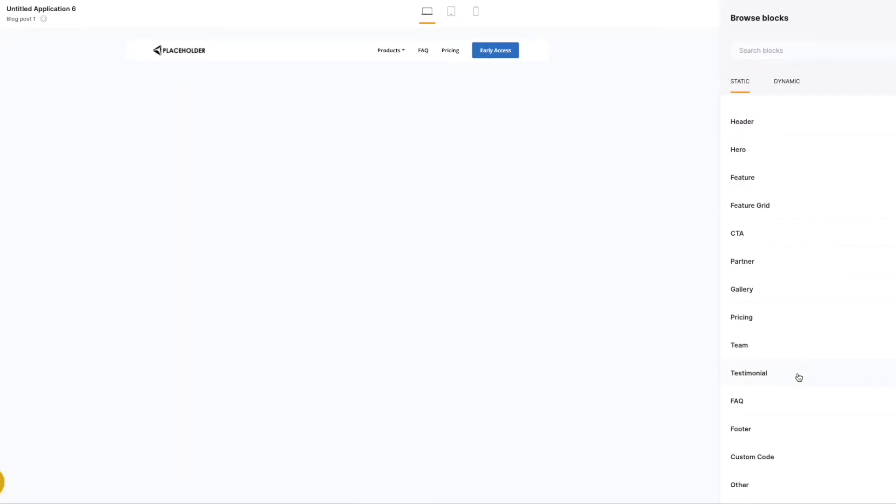
scroll(782, 484, down, 7)
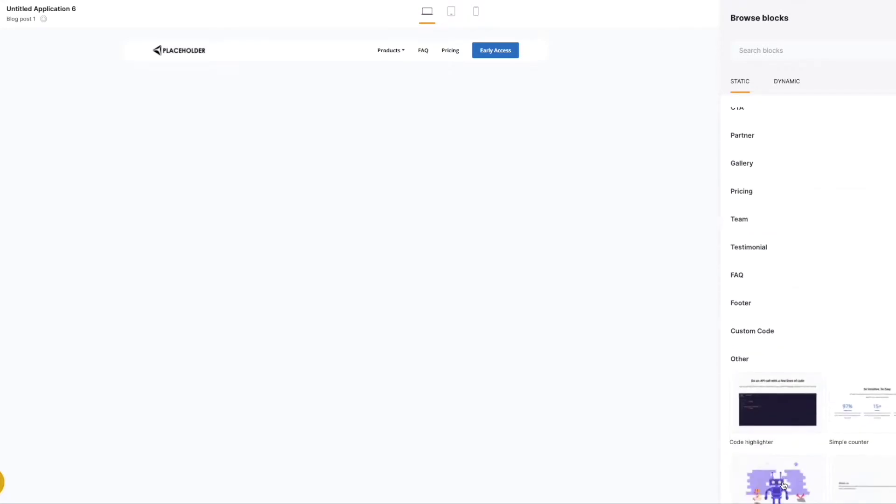
click(874, 289)
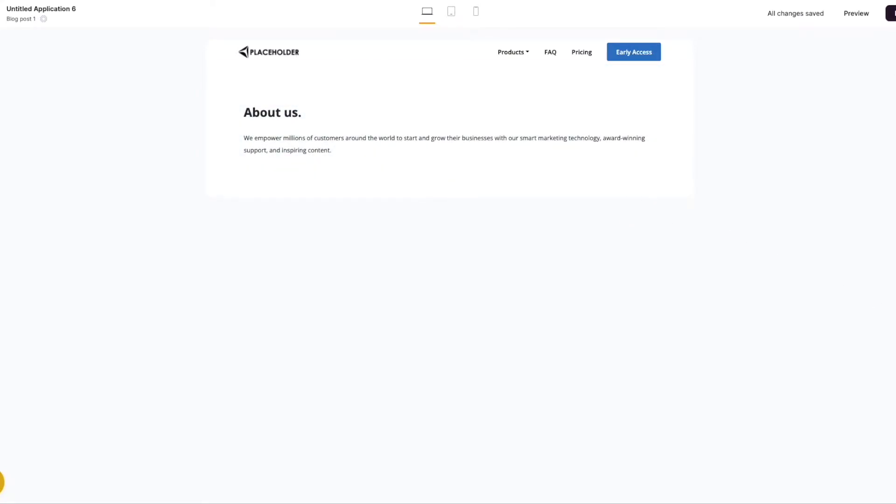
Add a static Simple image block from the Other category below the "About us." text block.
click(887, 69)
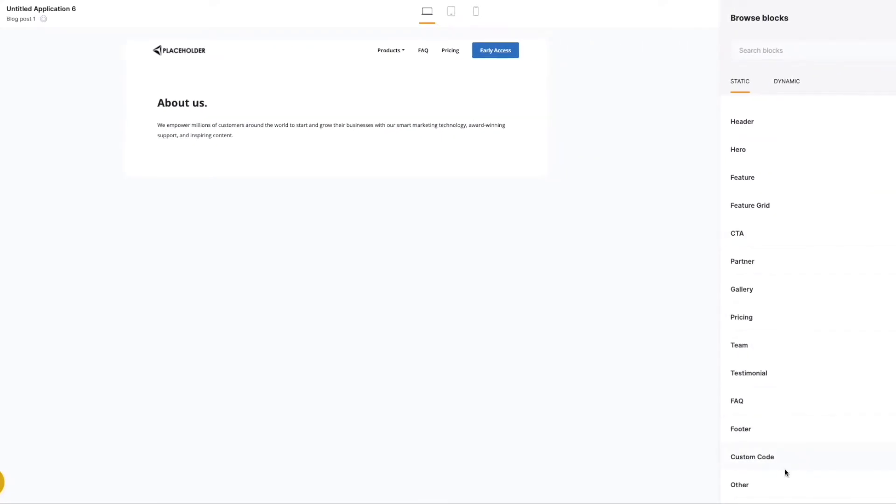
click(787, 493)
scroll(787, 490, down, 7)
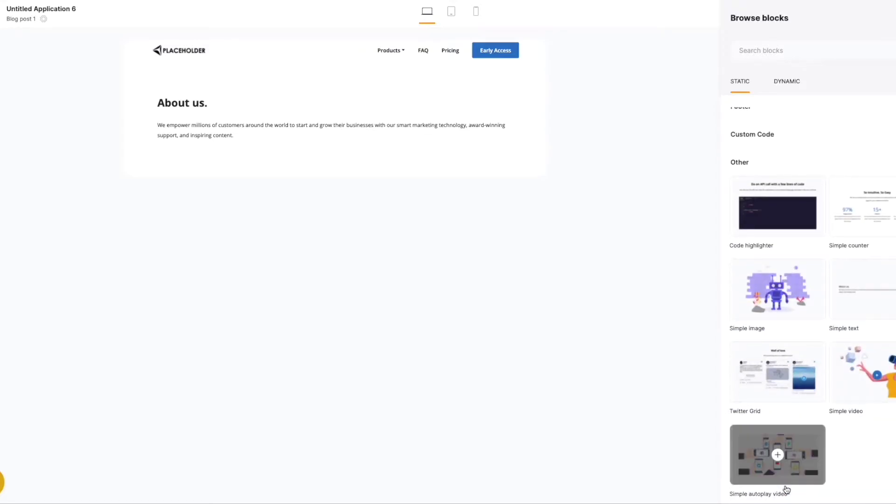
click(755, 304)
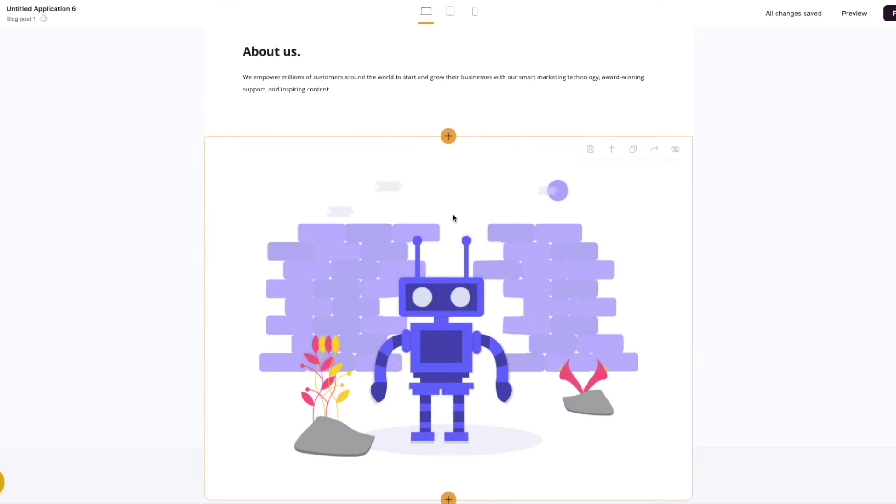
scroll(378, 211, up, 2)
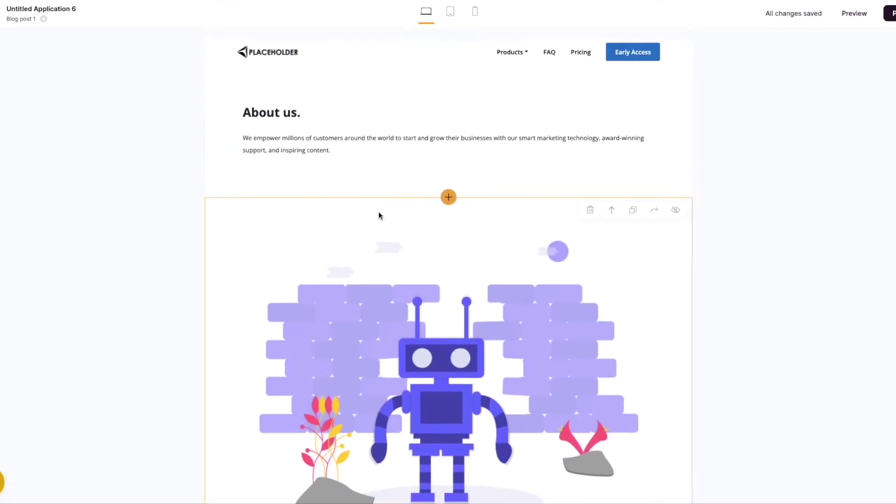
Replace the text block's "About us." heading with a centred Heading 1 reading "40 Best Free YouTube Downloaders in 2021".
click(368, 152)
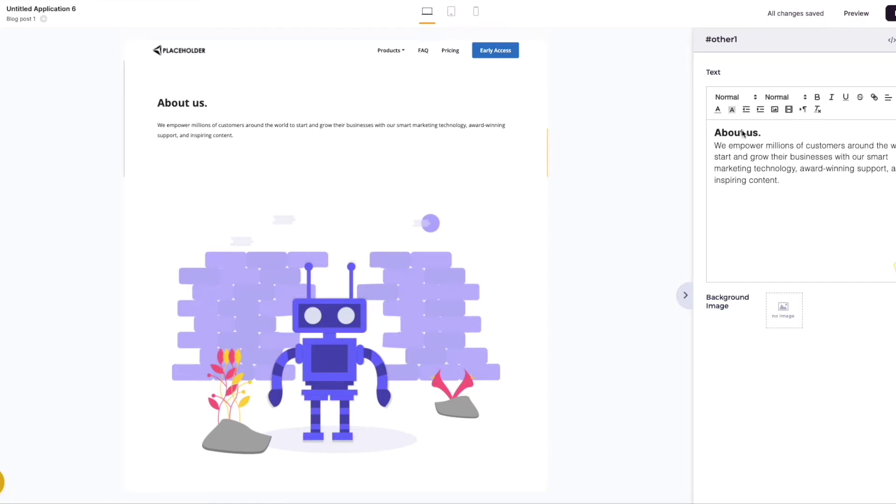
drag(763, 133, 703, 133)
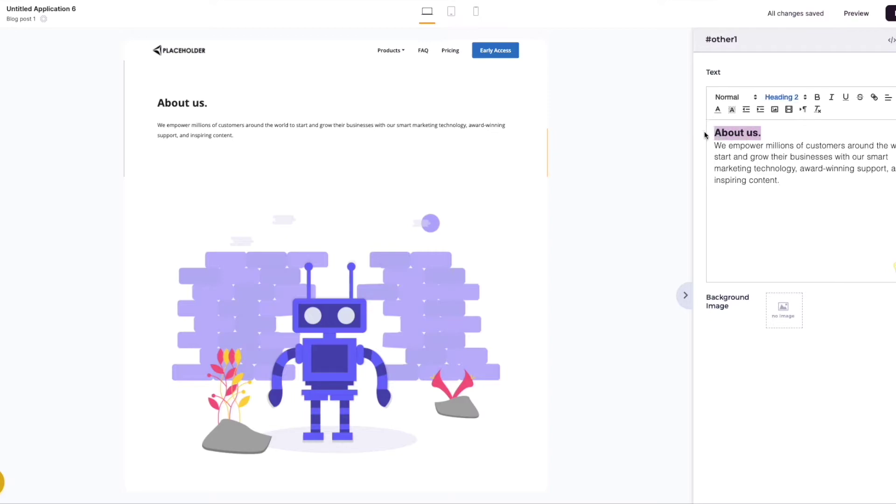
text(40 Best Free YouTube Downloaders in 2021)
click(887, 133)
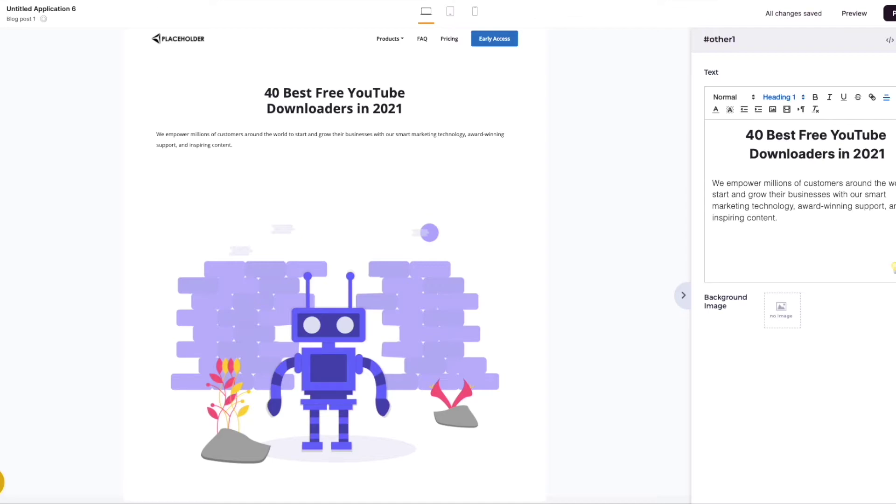
Replace the placeholder paragraph under the heading with the article intro beginning "YouTube is the most powerful video-sharing service".
drag(784, 219, 712, 184)
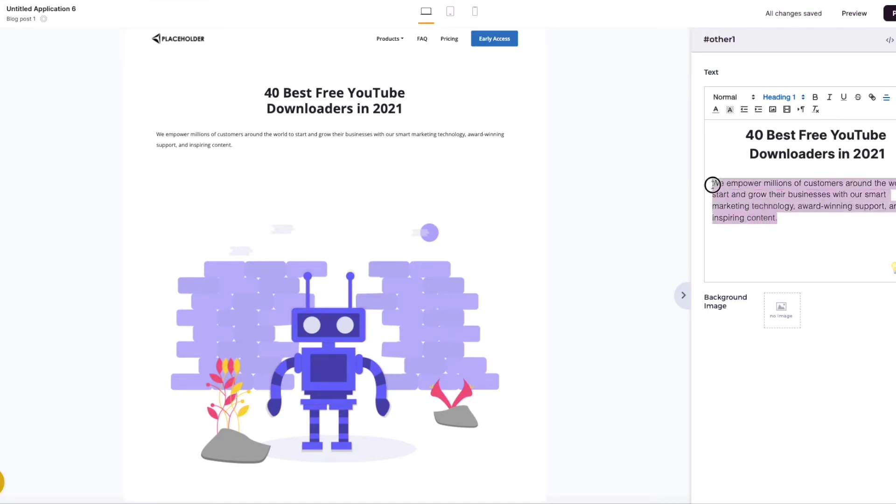
text(YouTube is the most powerful video-sharing service where millions of users upload, watch, like, and comment on videos. The platform is no longer just an entertainment service but a dynamic tool for business needs. Still, such a functional service lacks a very important function of downloading videos. You can save videos to watch them later, create your playlists but never download them. To bypass this limitation, there are now dozens of video downloader services, both web-based, and software for offline access. The following list of the top 40 free YouTube downloaders includes almost all the functioning sites where you can download videos from YouTube and, in some cases, from other video platforms.)
scroll(745, 184, up, 3)
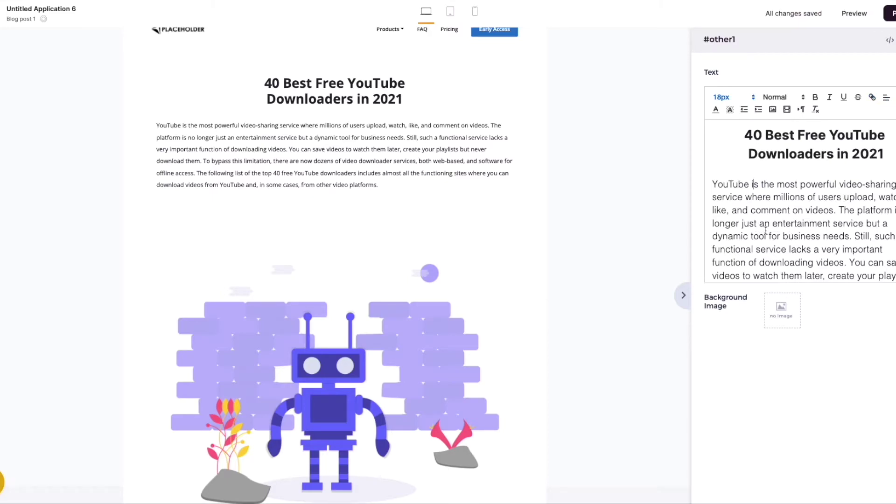
click(764, 135)
drag(712, 182, 859, 284)
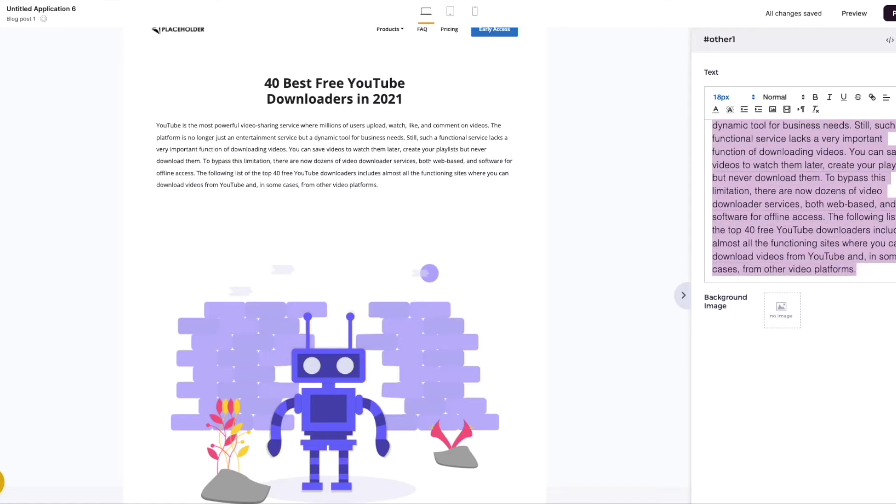
click(803, 208)
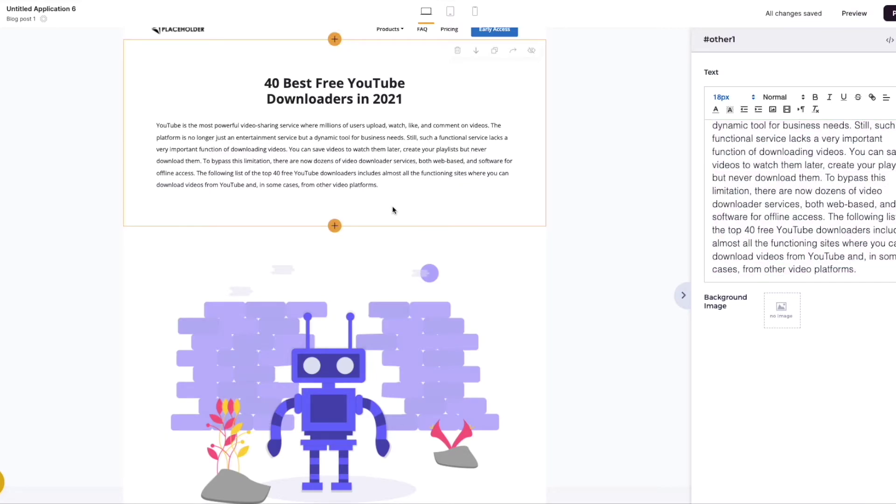
click(385, 315)
scroll(383, 315, down, 1)
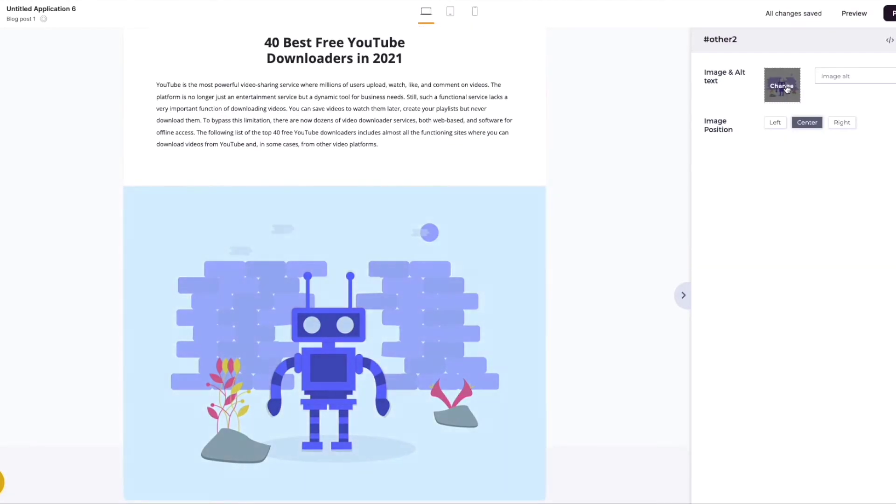
click(782, 86)
click(788, 113)
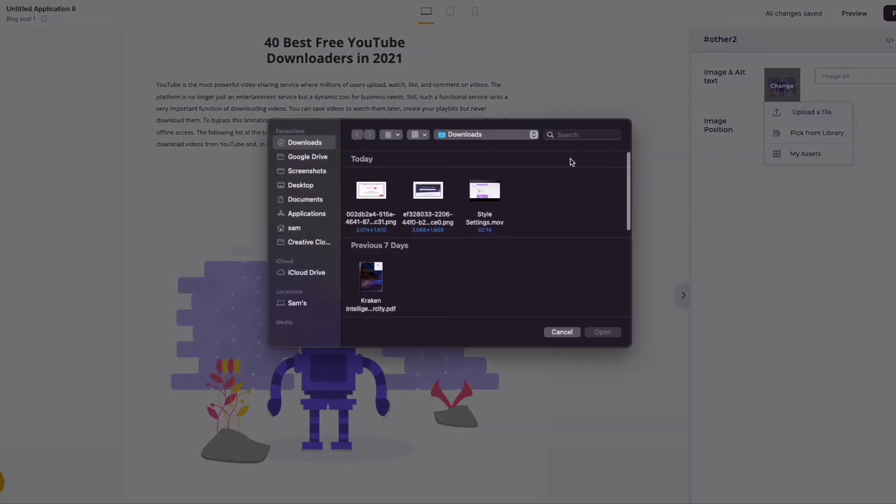
click(427, 191)
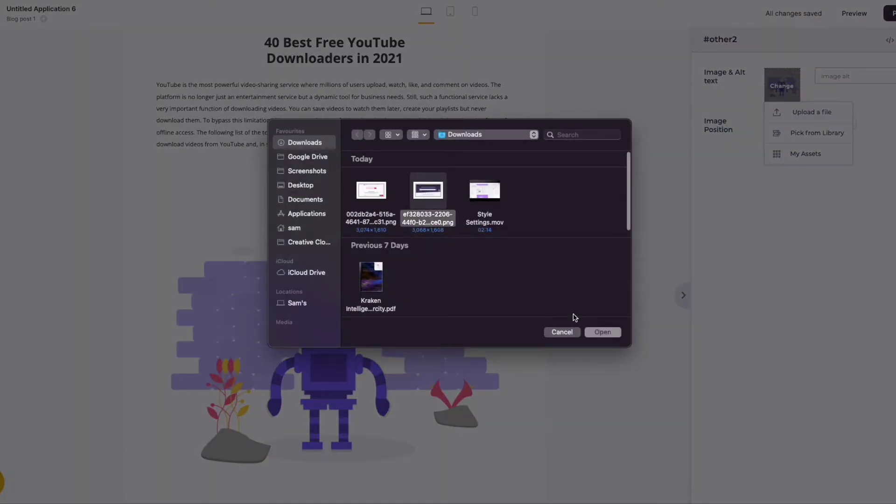
click(598, 332)
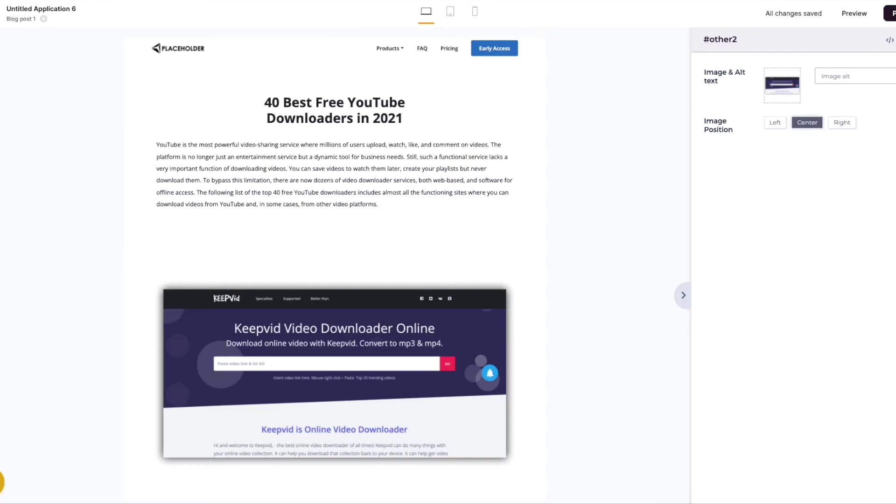
Set the image section's top padding to none and reduce its bottom padding to match.
click(890, 39)
click(795, 139)
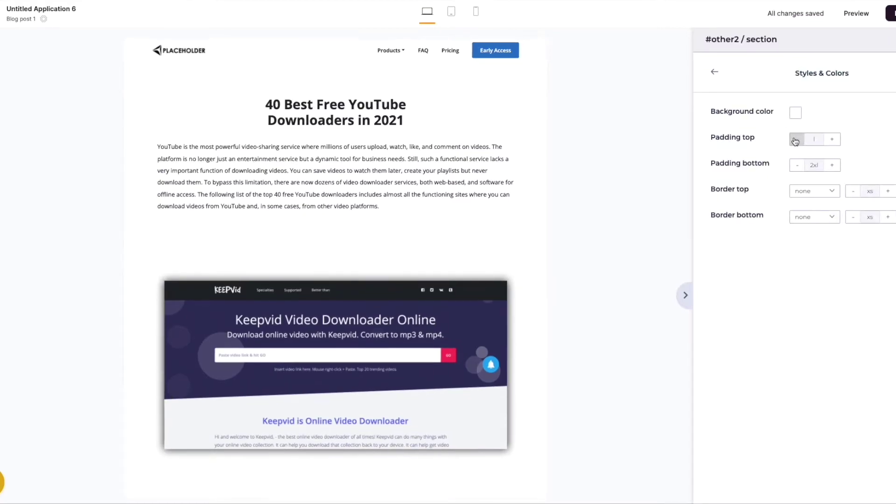
click(795, 139)
click(795, 139)
click(795, 139)
click(795, 139)
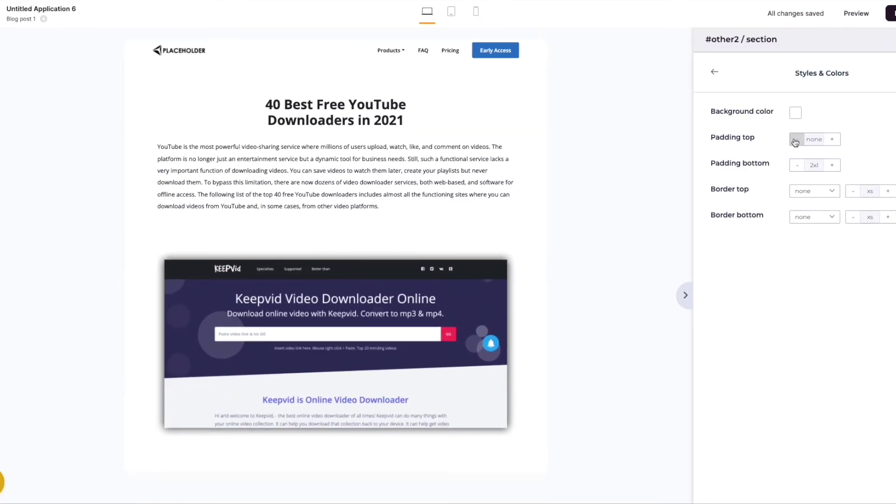
click(795, 166)
click(795, 166)
click(795, 166)
click(794, 167)
Set the bottom padding of the heading and intro text section to 3xs.
click(490, 174)
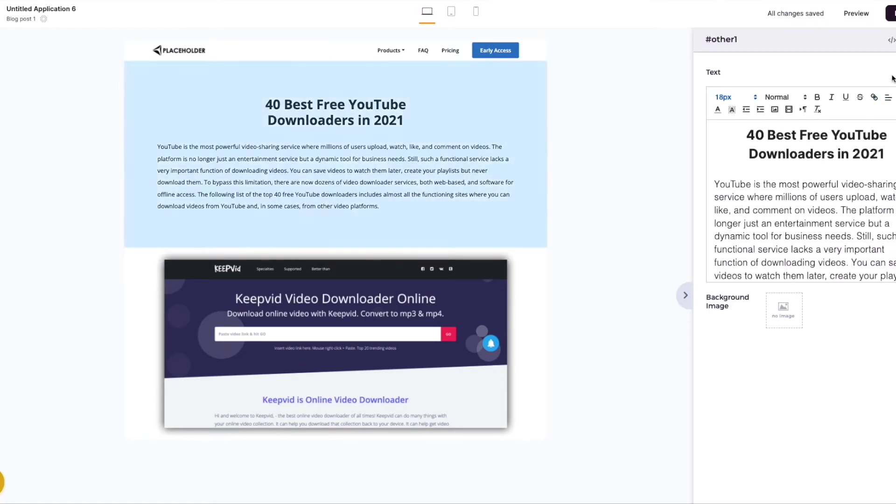
click(892, 78)
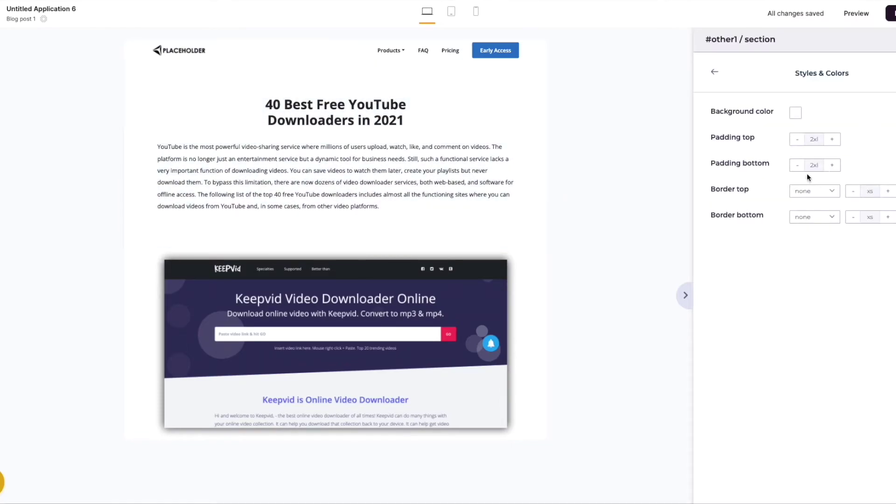
click(797, 166)
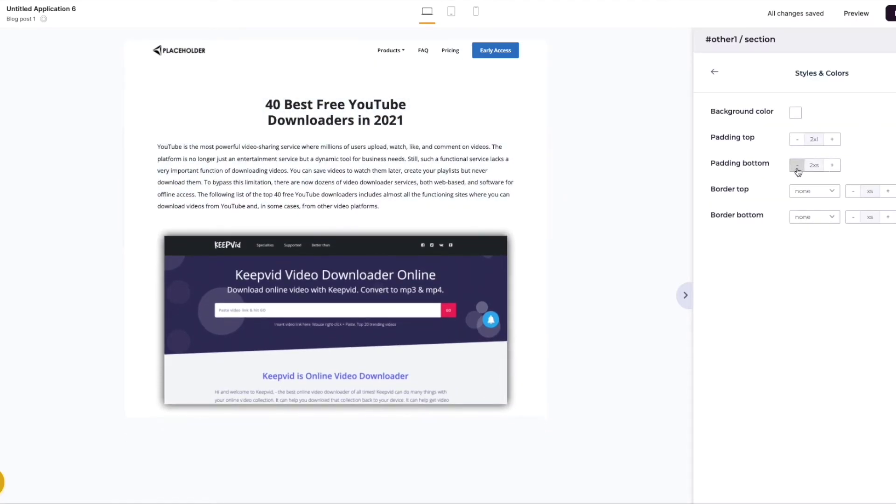
click(797, 166)
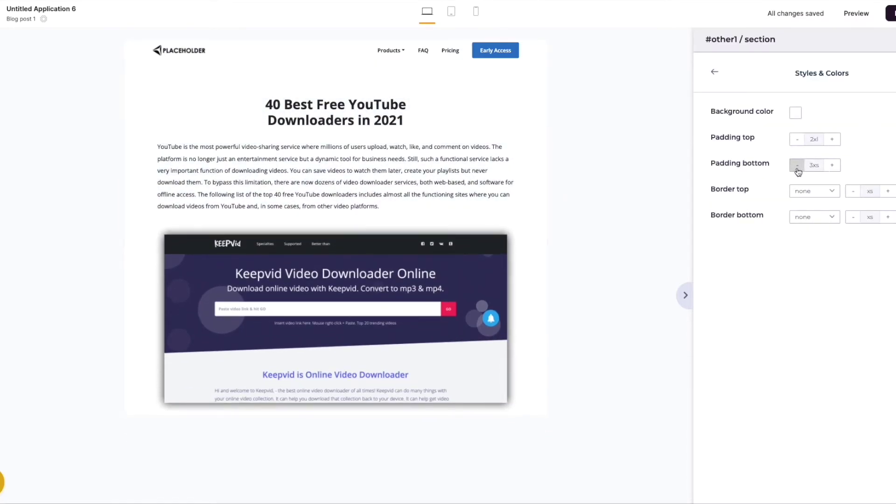
click(714, 71)
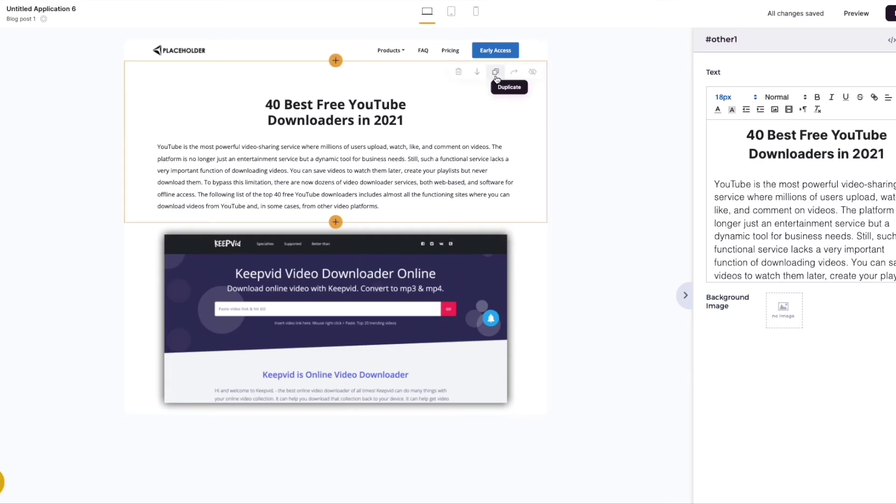
Duplicate the heading-and-intro text block and the KeepVid image block, placing the copied text below the original image and the copied image beneath it.
click(496, 72)
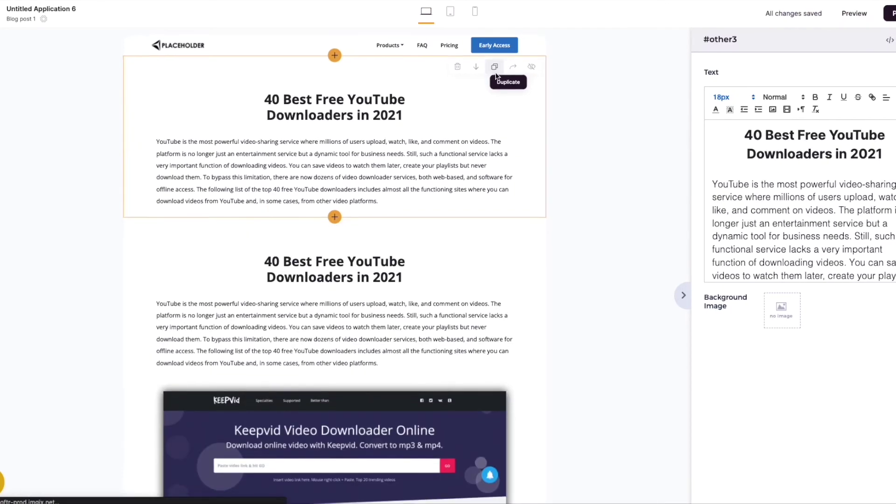
click(461, 159)
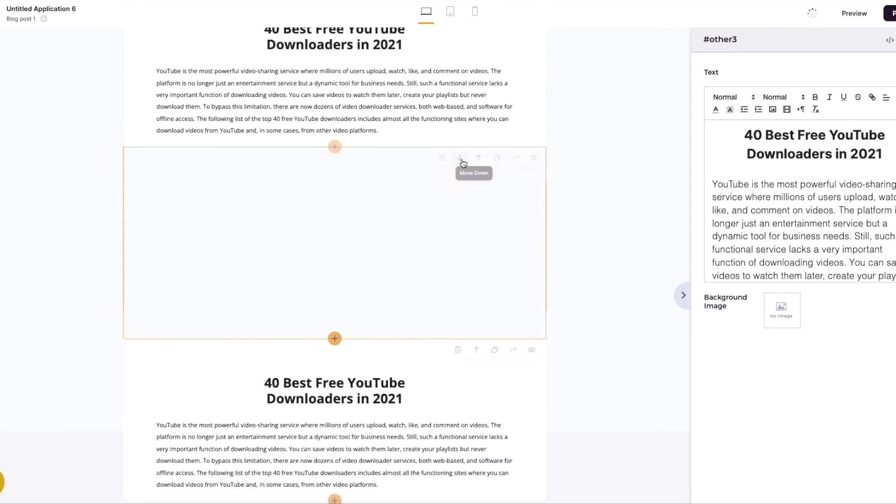
click(465, 199)
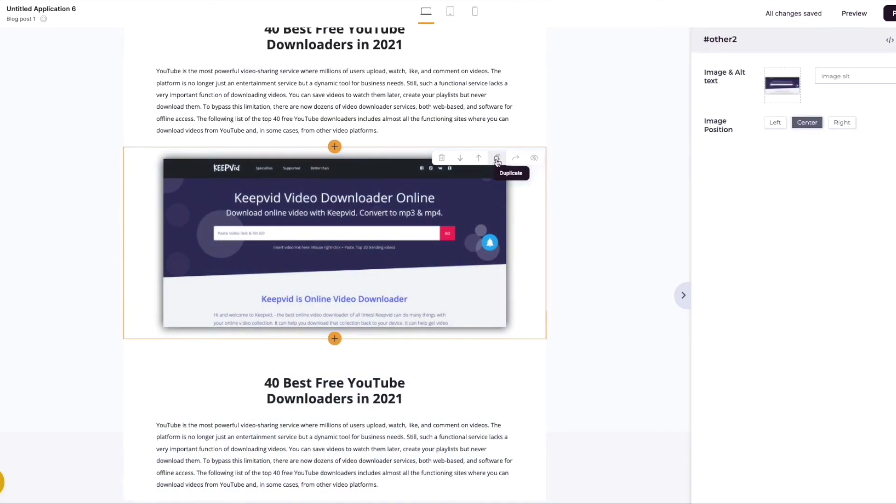
click(497, 158)
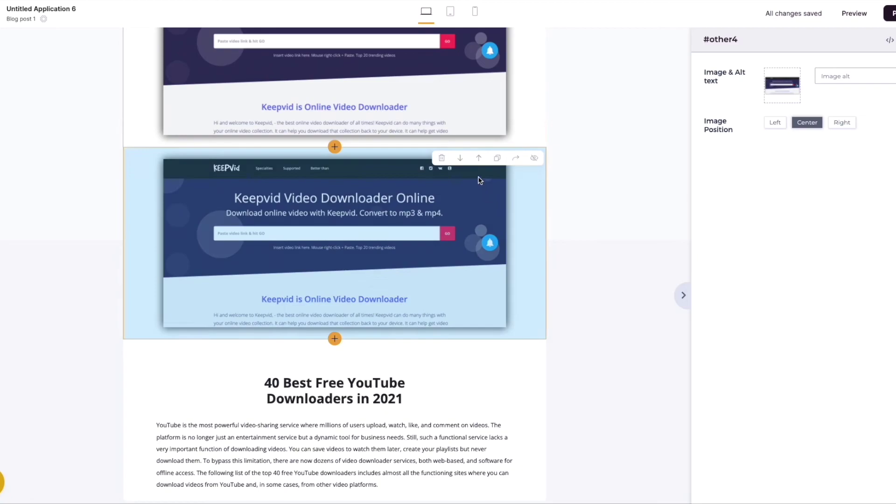
click(460, 158)
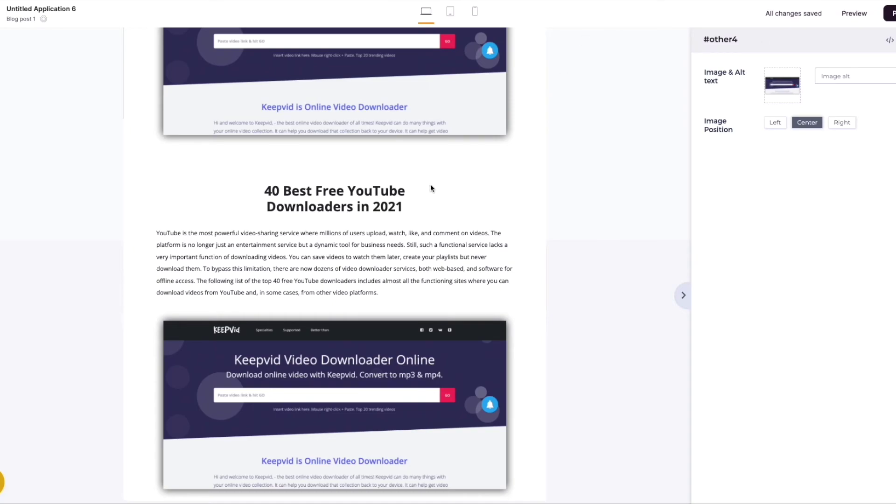
Replace the copied text block's heading with "1. KeepVid" and its paragraph with the article text beginning "The top popular video downloader".
click(354, 203)
drag(879, 154, 745, 130)
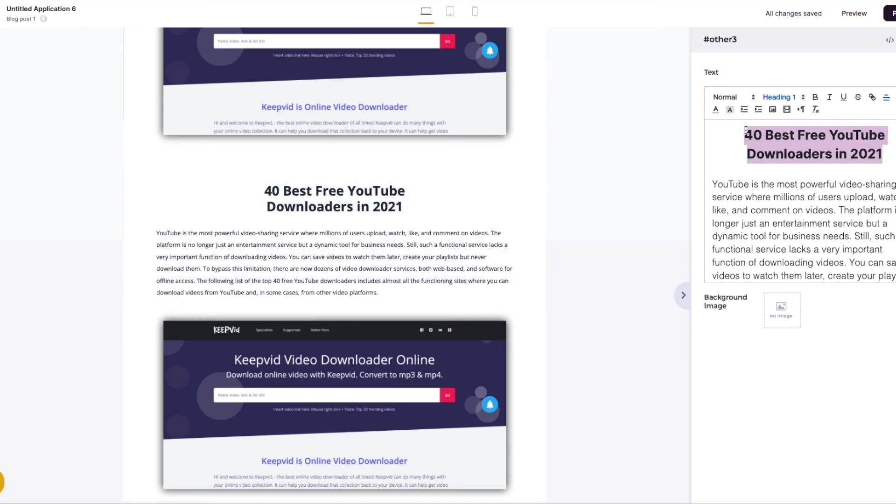
key(ctrl+v)
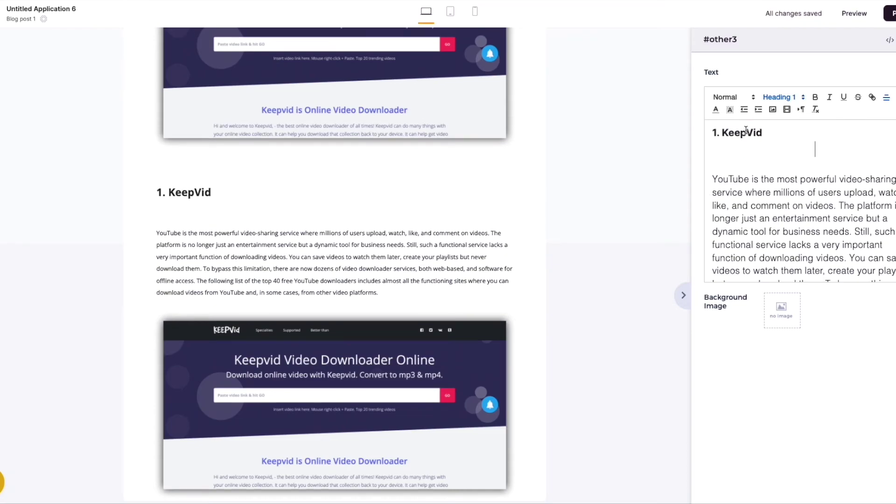
click(750, 159)
key(BackSpace)
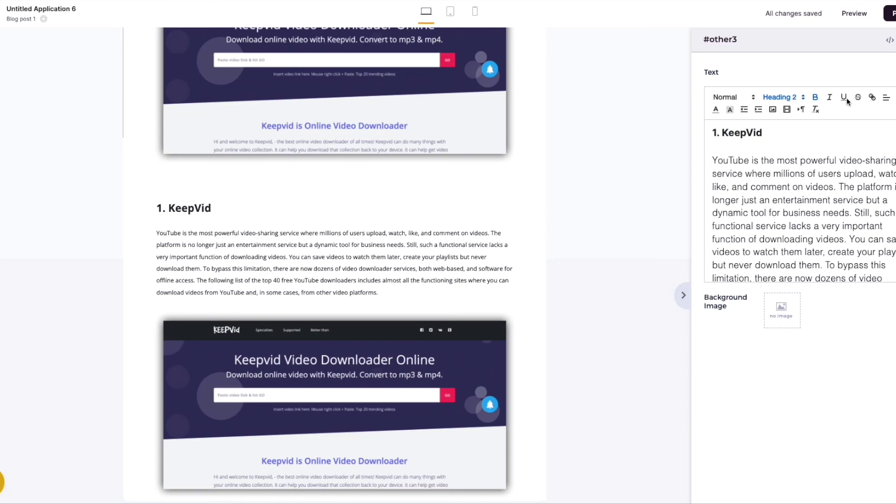
drag(713, 160, 889, 287)
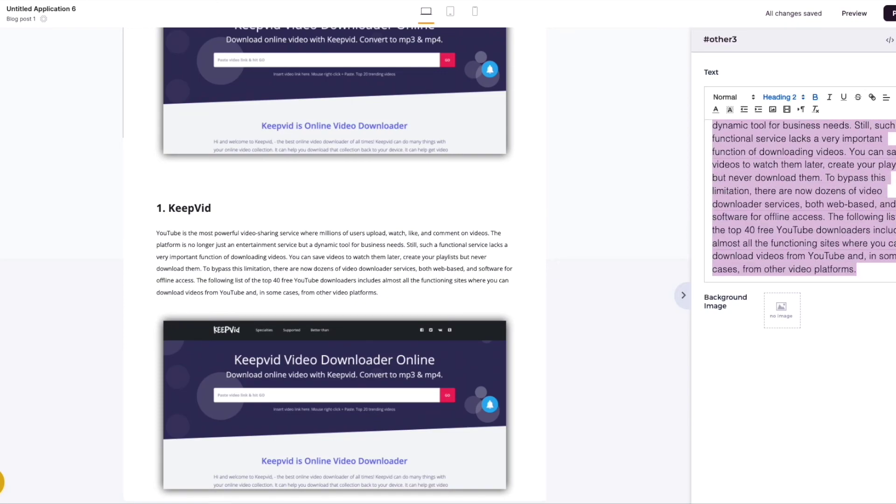
key(ctrl+v)
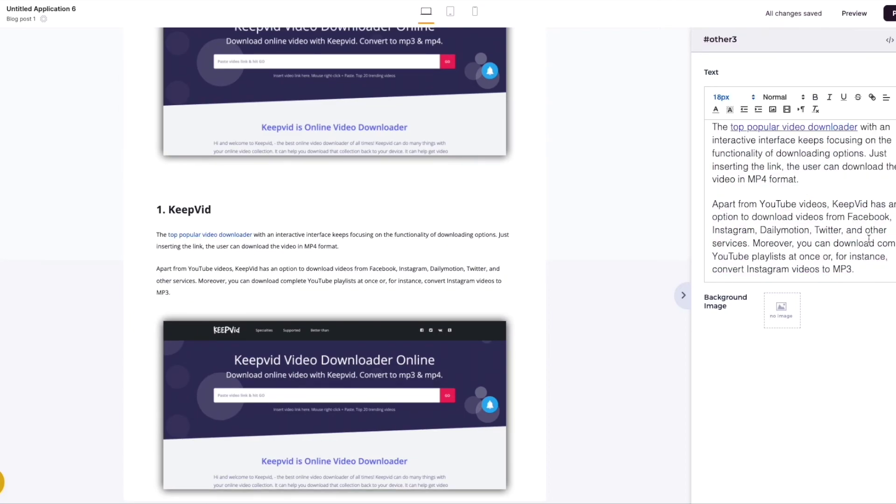
Replace the picture in the copied image block by uploading the 002db2a4-515a-4641 PNG from the Downloads folder.
click(443, 374)
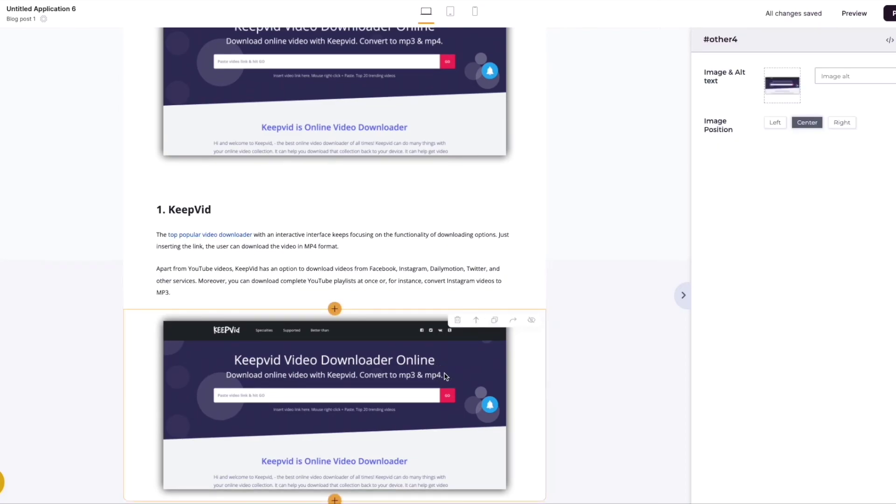
click(779, 96)
click(782, 112)
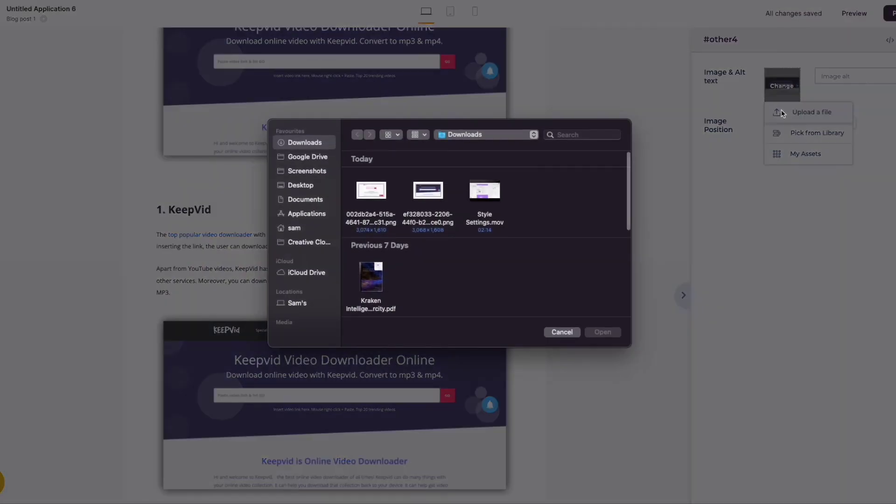
click(387, 204)
click(597, 331)
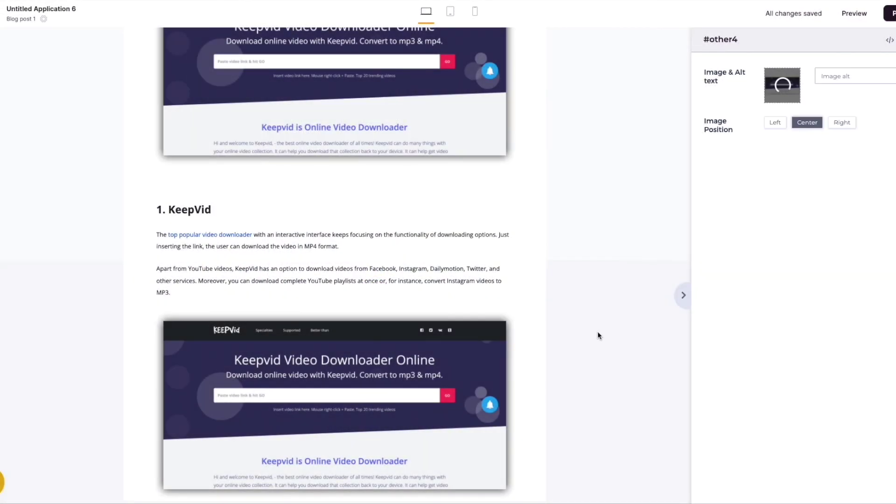
scroll(598, 331, up, 4)
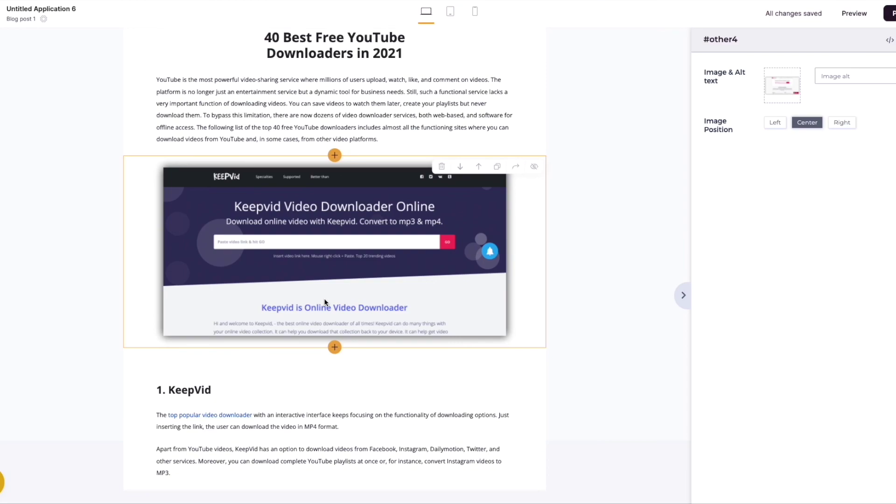
scroll(335, 303, down, 4)
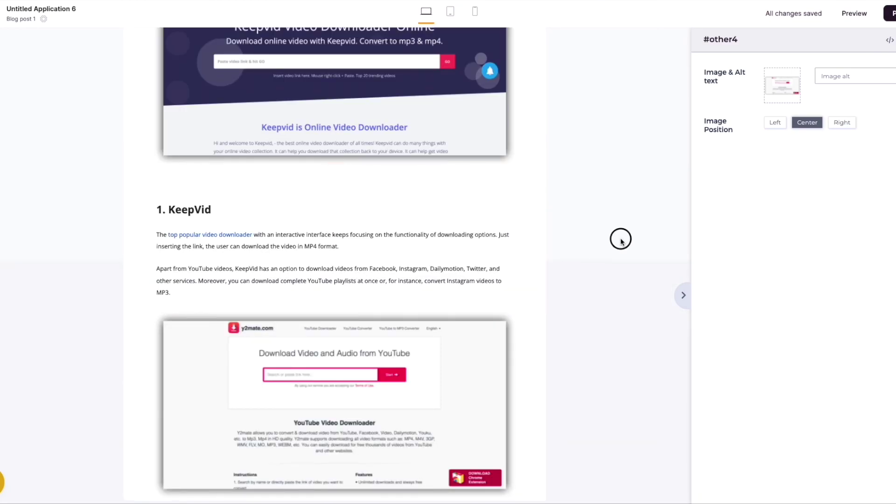
scroll(498, 230, up, 5)
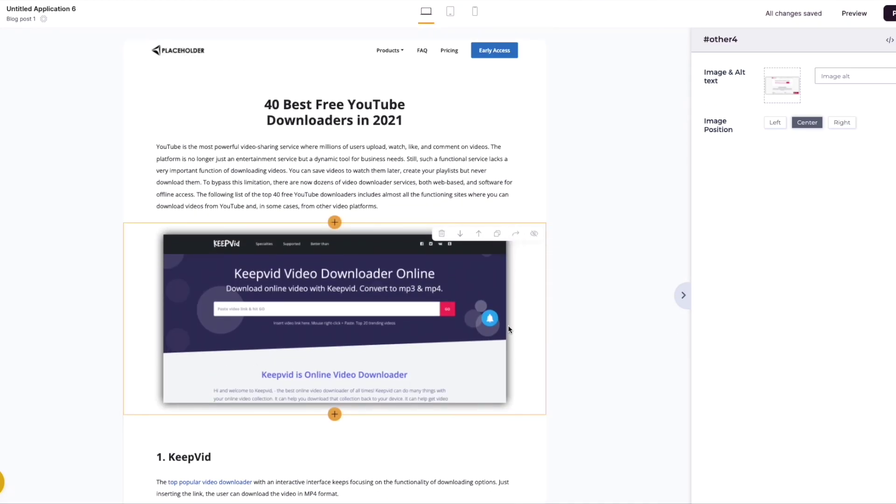
scroll(509, 326, down, 5)
scroll(508, 329, down, 1)
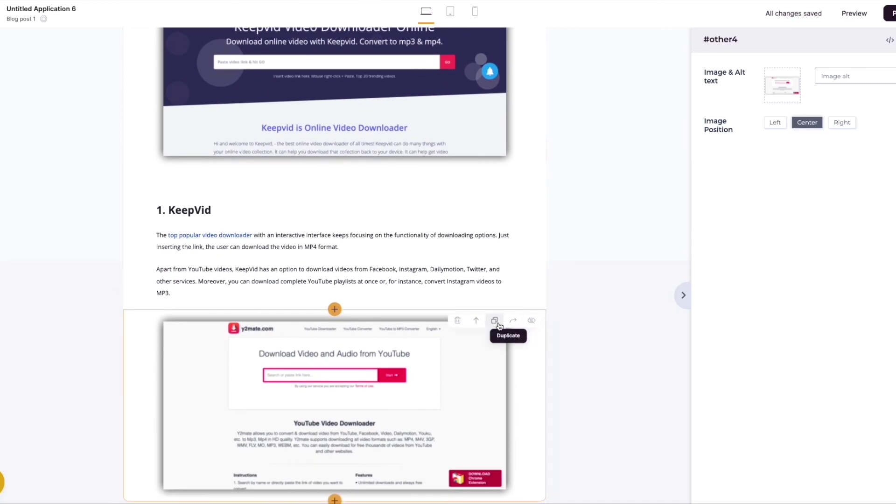